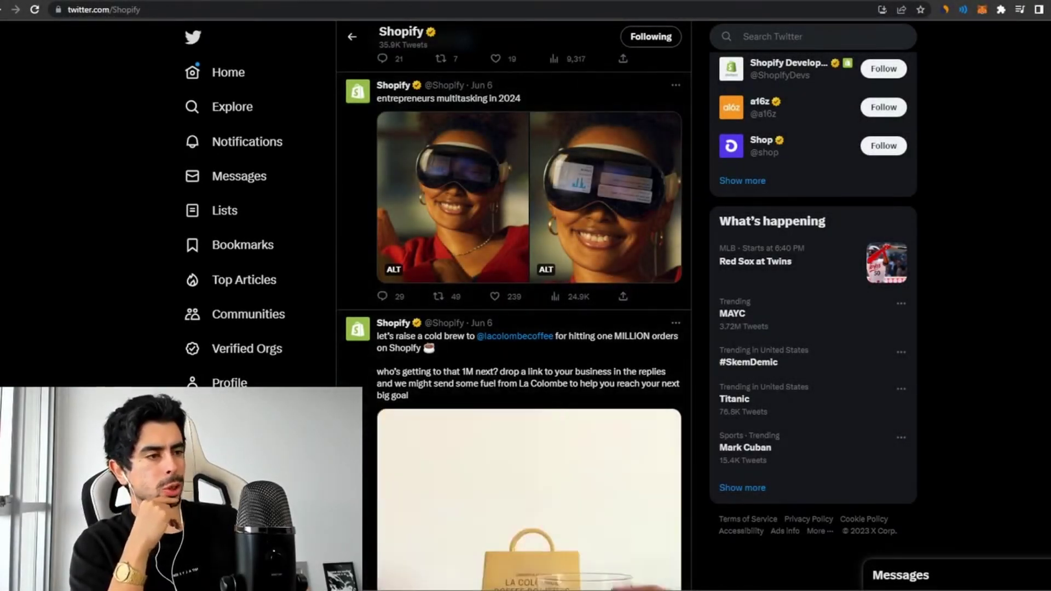
Switch to Discord, view the Akemi general channel, then minimize it to reveal Shopify's feed.
{"action": "key", "text": "alt+Tab"}
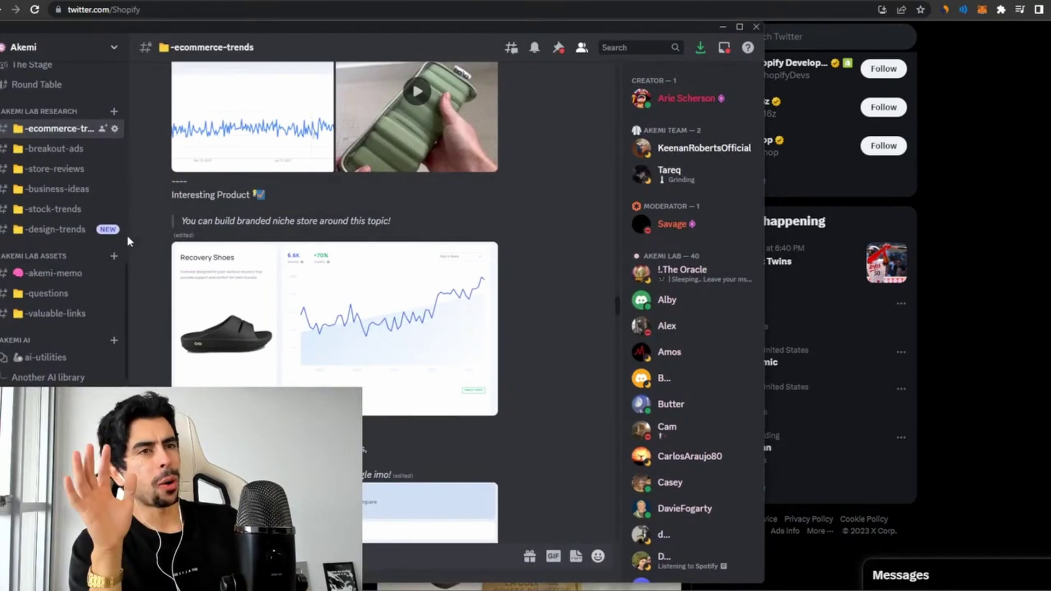
{"action": "scroll", "coordinate": [92, 229], "scroll_direction": "up", "scroll_amount": 5}
{"action": "scroll", "coordinate": [92, 228], "scroll_direction": "up", "scroll_amount": 3}
{"action": "scroll", "coordinate": [92, 228], "scroll_direction": "down", "scroll_amount": 3}
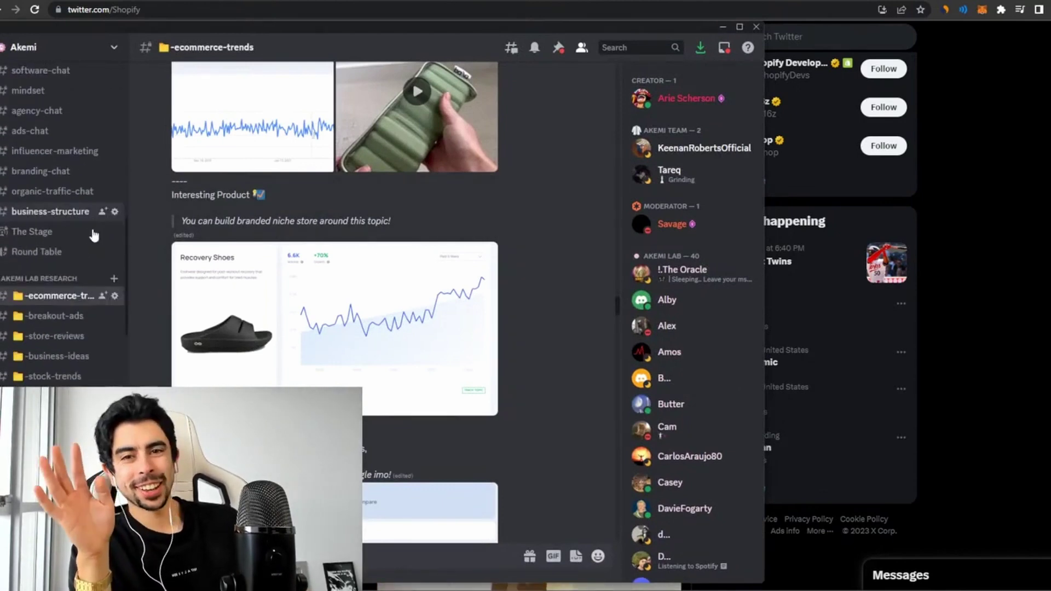
{"action": "scroll", "coordinate": [92, 235], "scroll_direction": "down", "scroll_amount": 5}
{"action": "scroll", "coordinate": [45, 214], "scroll_direction": "down", "scroll_amount": 3}
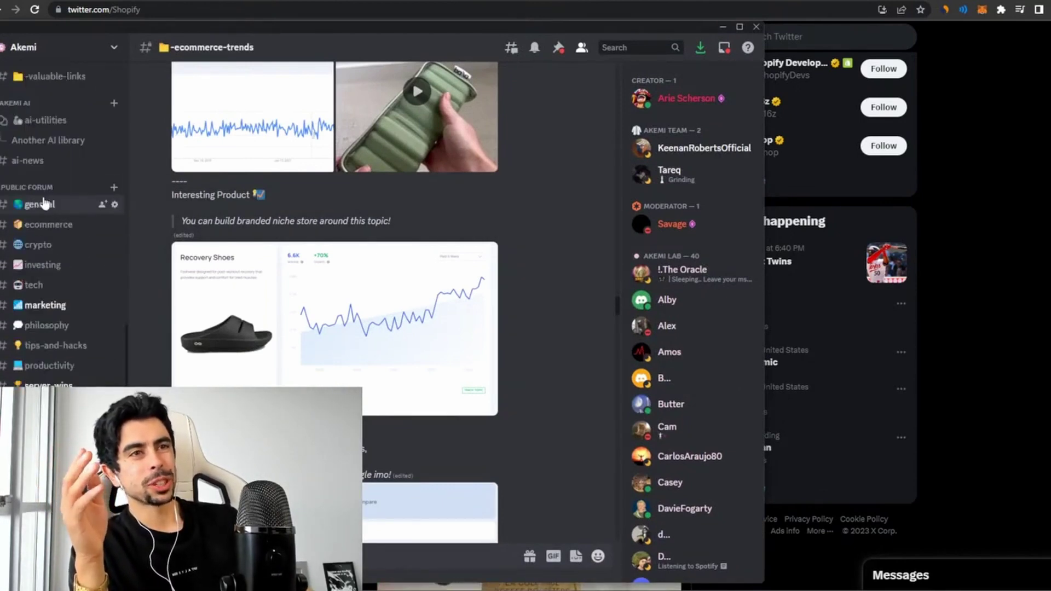
{"action": "left_click", "coordinate": [67, 206]}
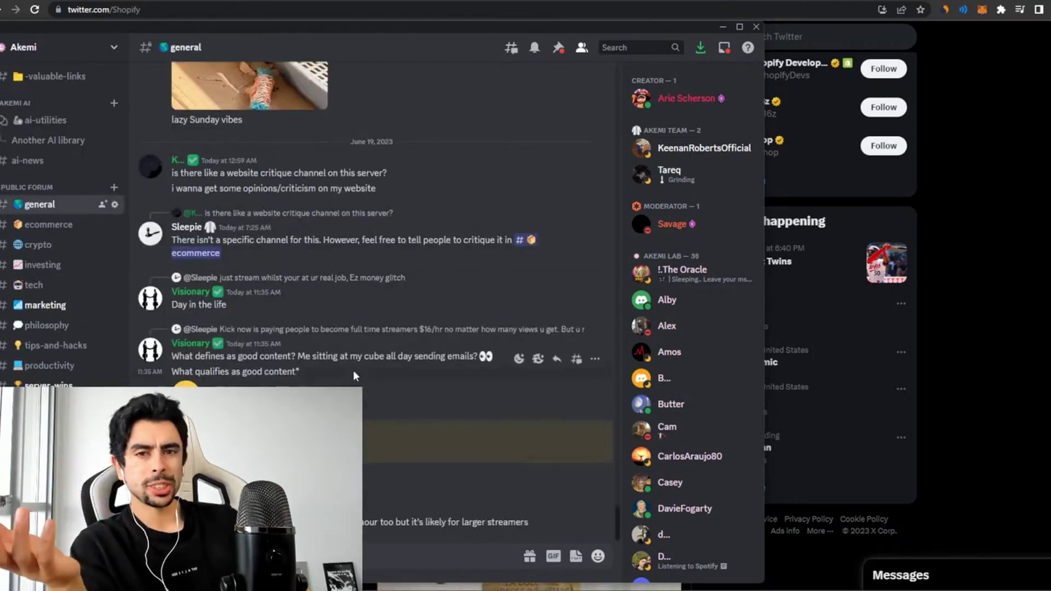
{"action": "scroll", "coordinate": [64, 243], "scroll_direction": "up", "scroll_amount": 3}
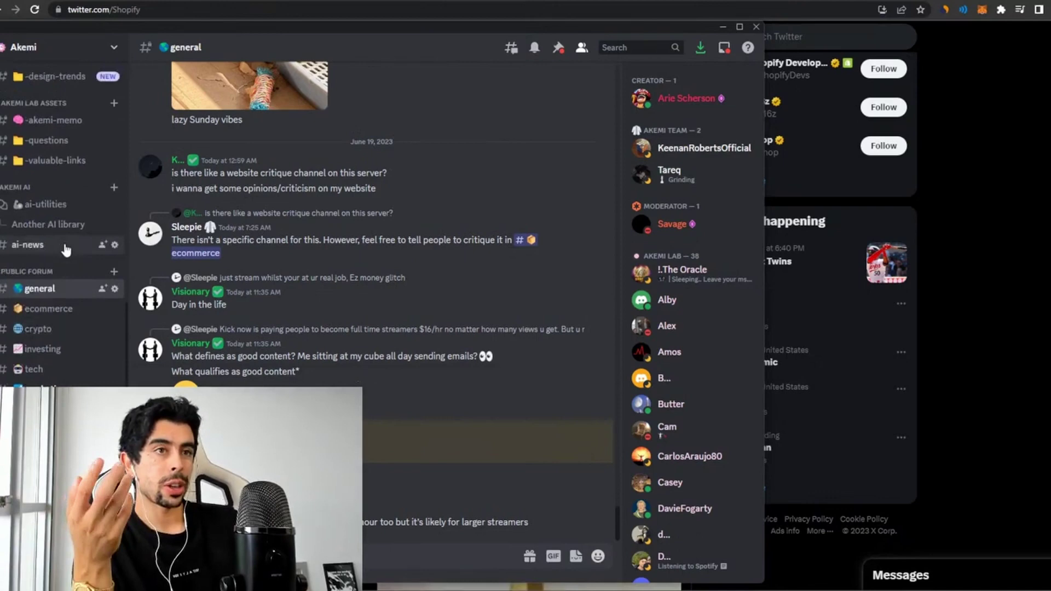
{"action": "scroll", "coordinate": [64, 244], "scroll_direction": "up", "scroll_amount": 2}
{"action": "scroll", "coordinate": [64, 243], "scroll_direction": "down", "scroll_amount": 4}
{"action": "scroll", "coordinate": [58, 346], "scroll_direction": "down", "scroll_amount": 4}
{"action": "scroll", "coordinate": [58, 355], "scroll_direction": "down", "scroll_amount": 5}
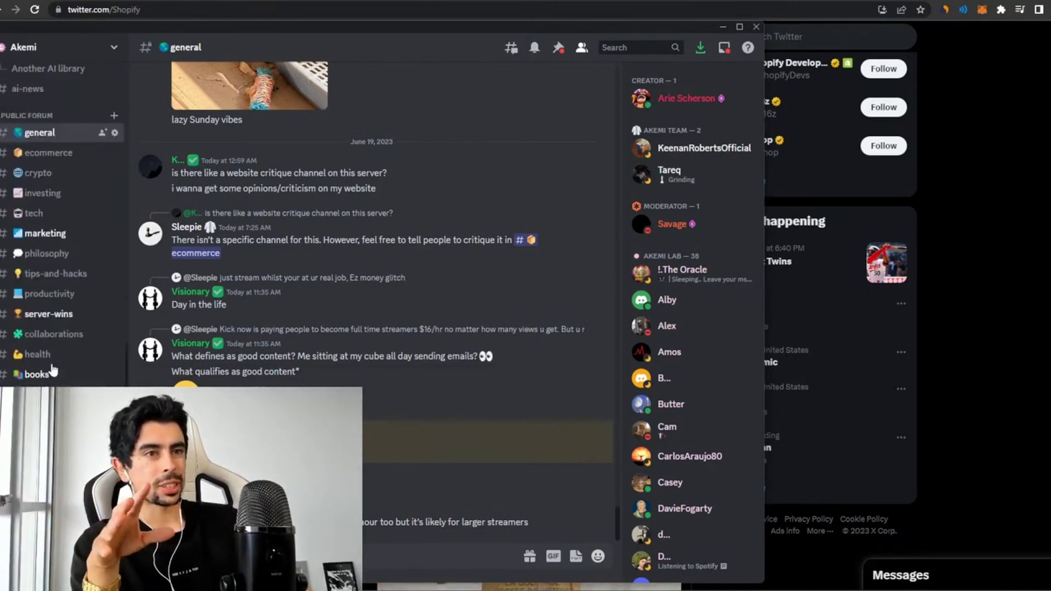
{"action": "scroll", "coordinate": [57, 355], "scroll_direction": "down", "scroll_amount": 5}
{"action": "left_click", "coordinate": [723, 31]}
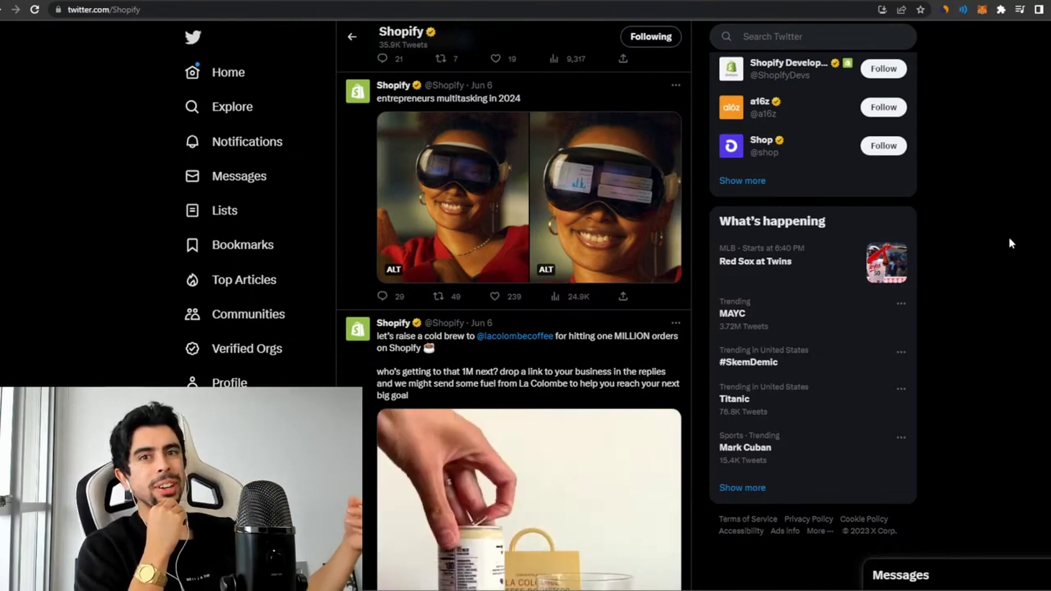
{"action": "scroll", "coordinate": [1010, 243], "scroll_direction": "down", "scroll_amount": 2}
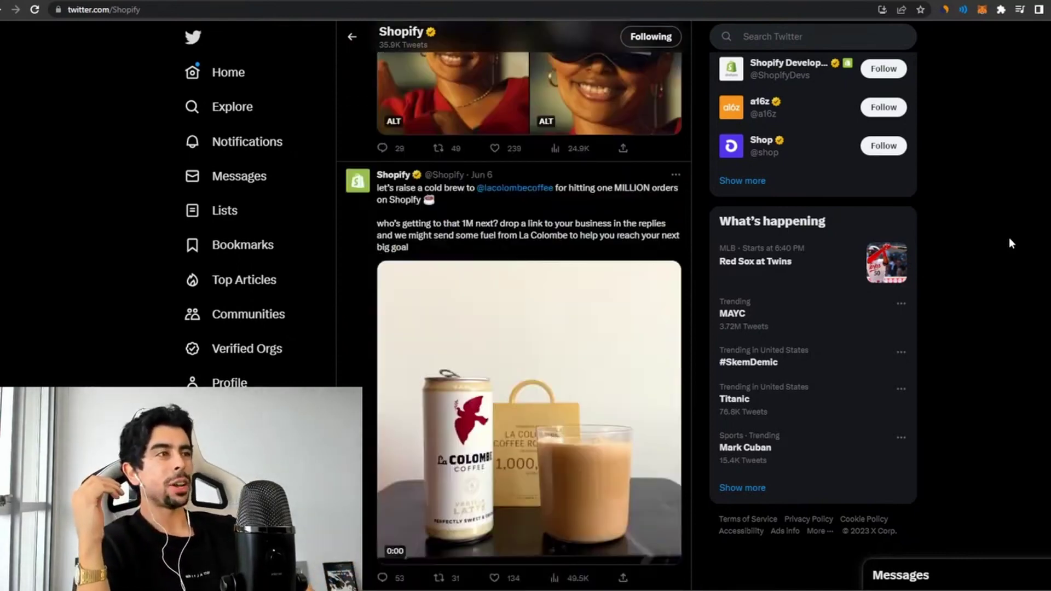
{"action": "scroll", "coordinate": [1010, 244], "scroll_direction": "down", "scroll_amount": 4}
{"action": "scroll", "coordinate": [1011, 243], "scroll_direction": "down", "scroll_amount": 2}
{"action": "scroll", "coordinate": [1010, 243], "scroll_direction": "down", "scroll_amount": 3}
{"action": "scroll", "coordinate": [1011, 243], "scroll_direction": "down", "scroll_amount": 2}
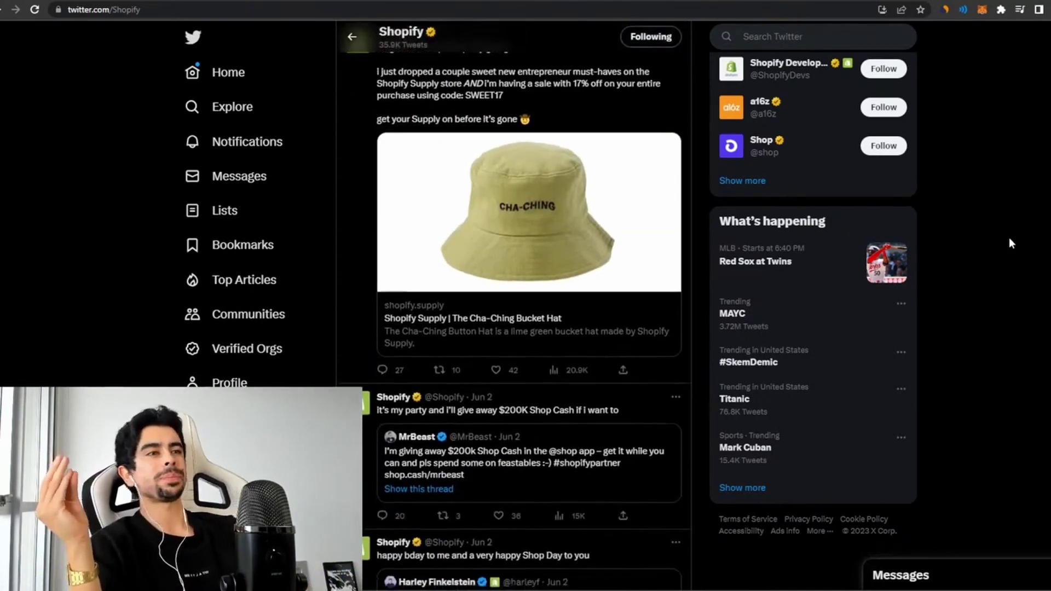
{"action": "scroll", "coordinate": [1011, 243], "scroll_direction": "down", "scroll_amount": 2}
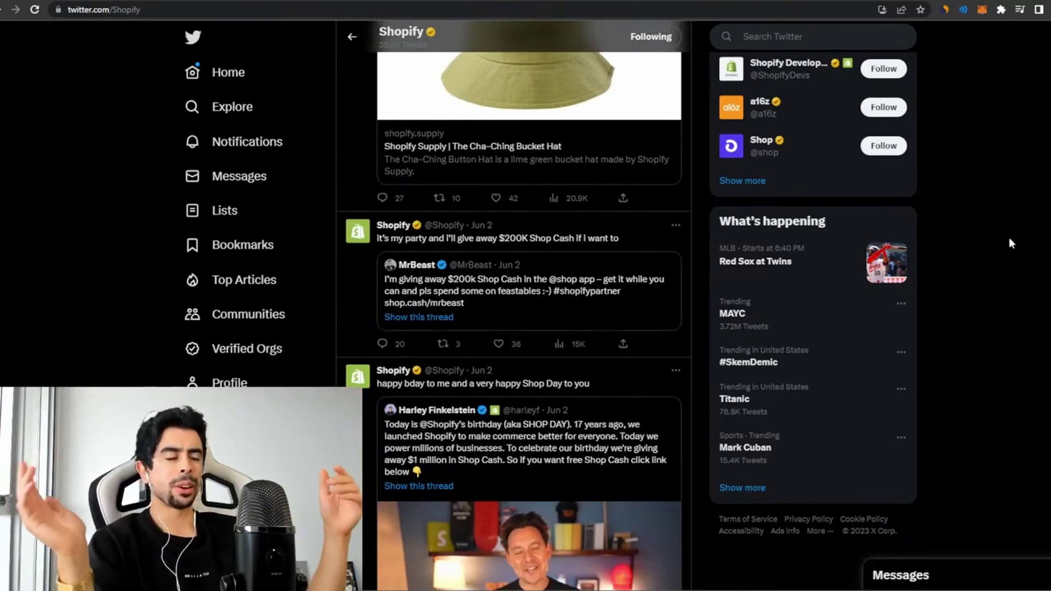